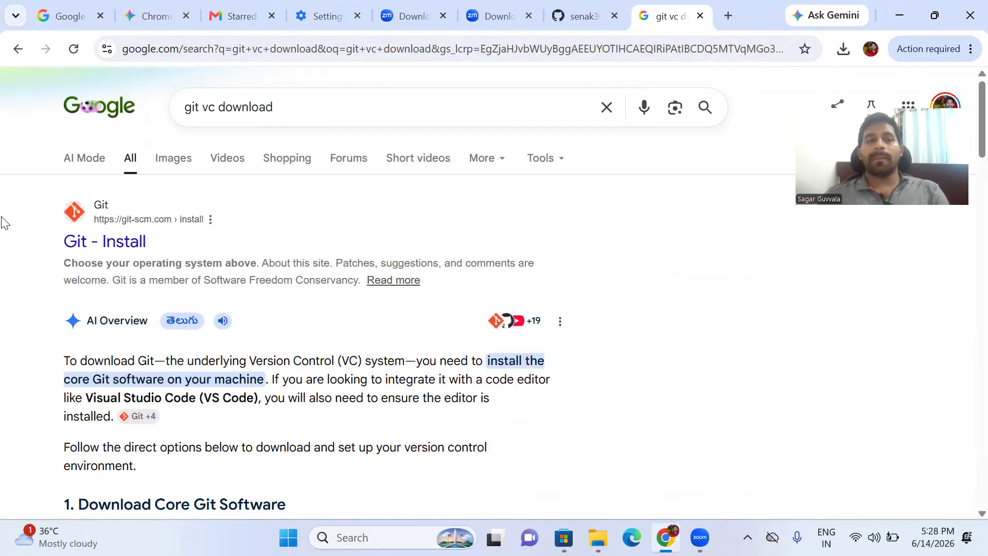
Open the Git install page from the search results and show its Windows downloads
{"action": "left_click", "coordinate": [101, 246]}
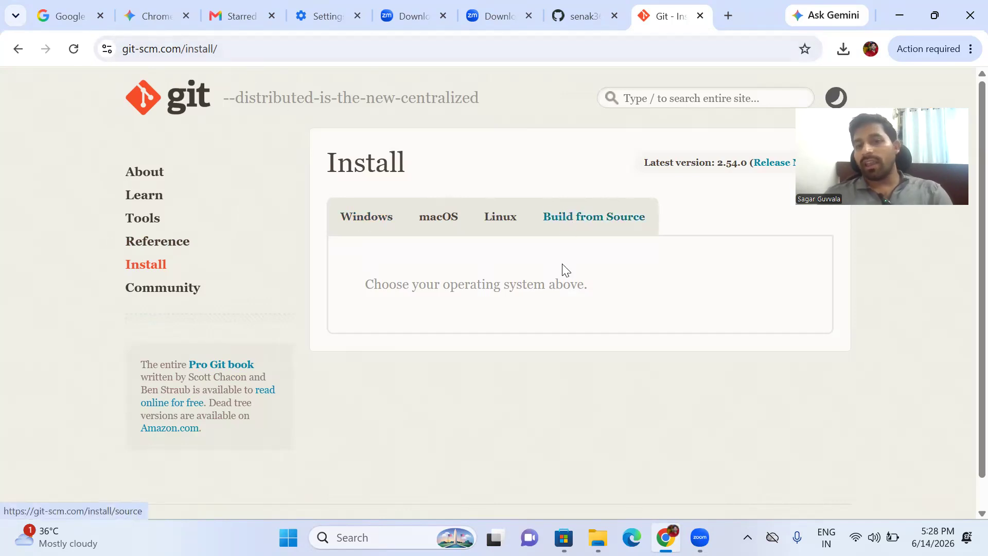
{"action": "left_click", "coordinate": [372, 221]}
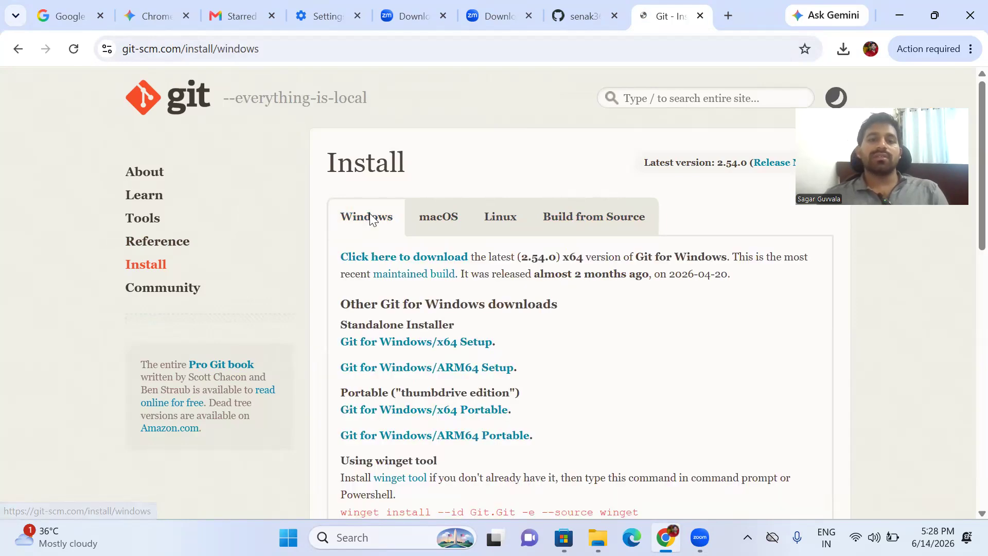
Review the Git install commands for macOS and Linux, and return to the Windows downloads
{"action": "left_click", "coordinate": [441, 221]}
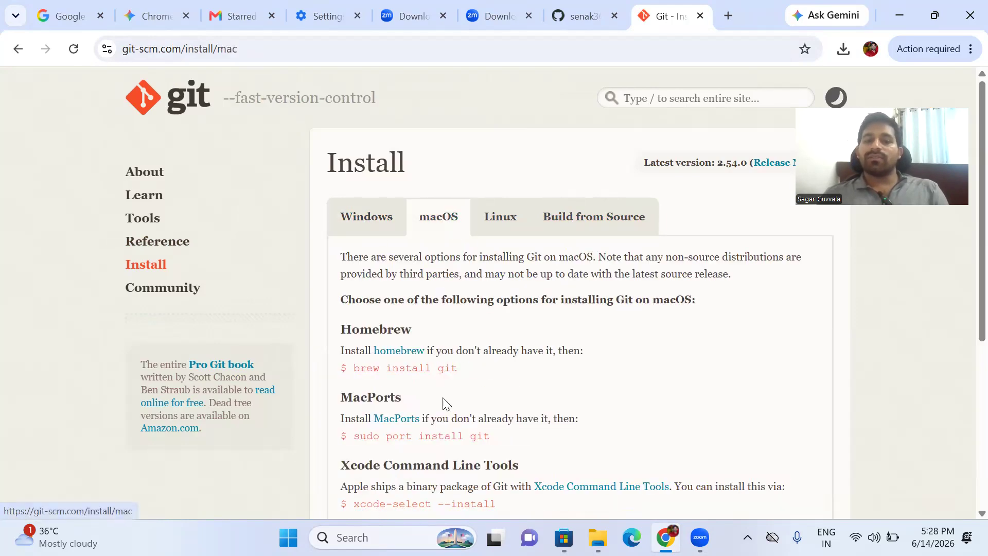
{"action": "left_click_drag", "start_coordinate": [353, 369], "coordinate": [444, 369]}
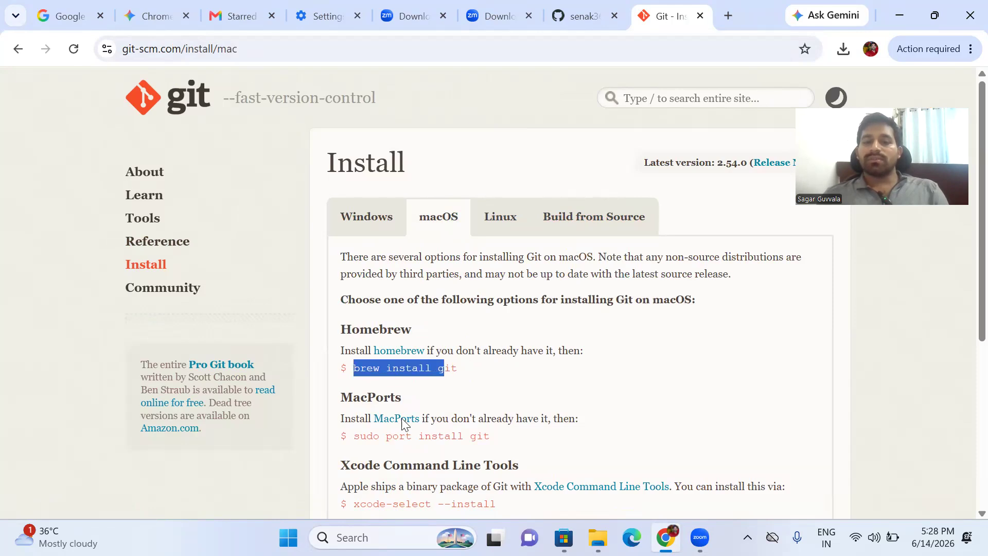
{"action": "left_click_drag", "start_coordinate": [357, 442], "coordinate": [509, 444]}
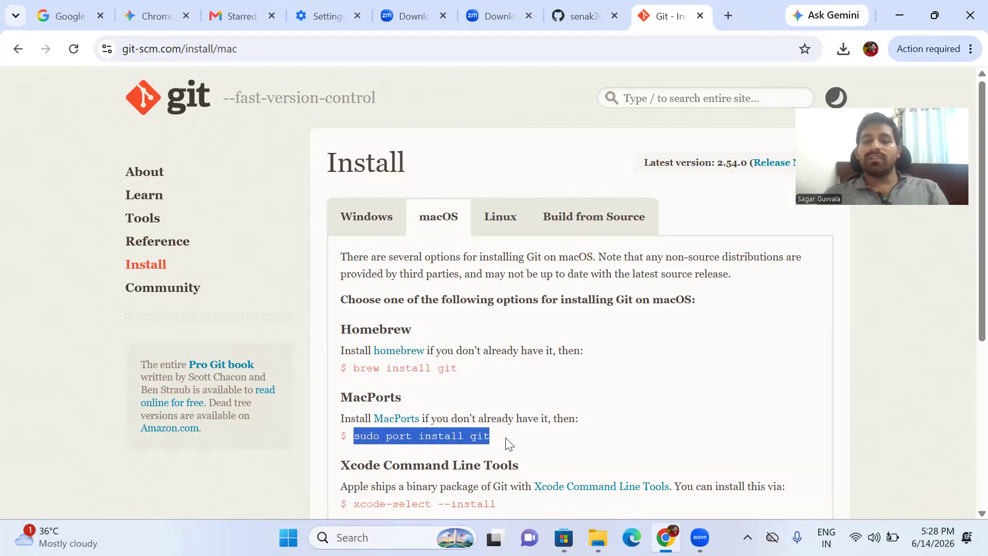
{"action": "left_click", "coordinate": [502, 226]}
{"action": "left_click_drag", "start_coordinate": [359, 334], "coordinate": [484, 334]}
{"action": "left_click_drag", "start_coordinate": [357, 380], "coordinate": [485, 378]}
{"action": "left_click", "coordinate": [379, 221]}
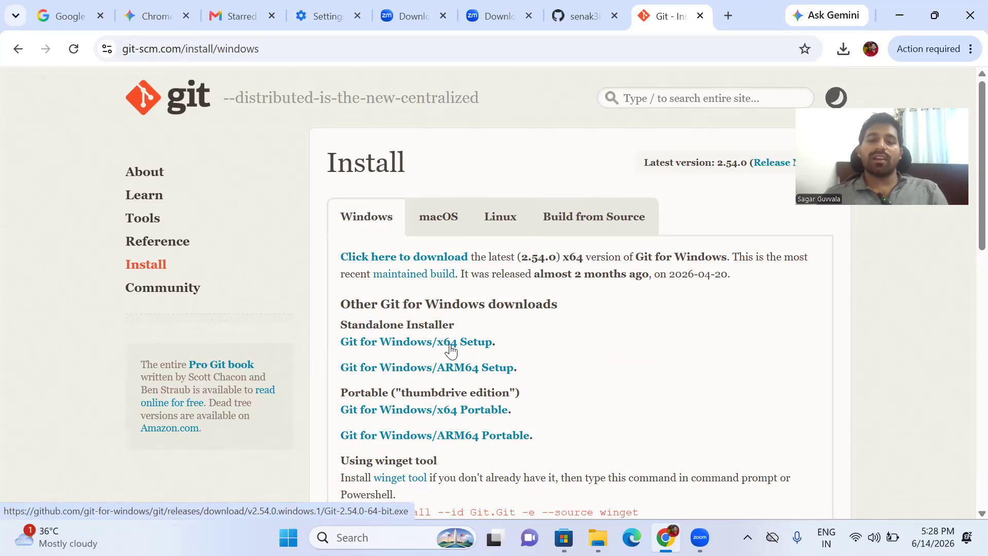
Switch to File Explorer and open the properties of This PC
{"action": "left_click", "coordinate": [598, 538]}
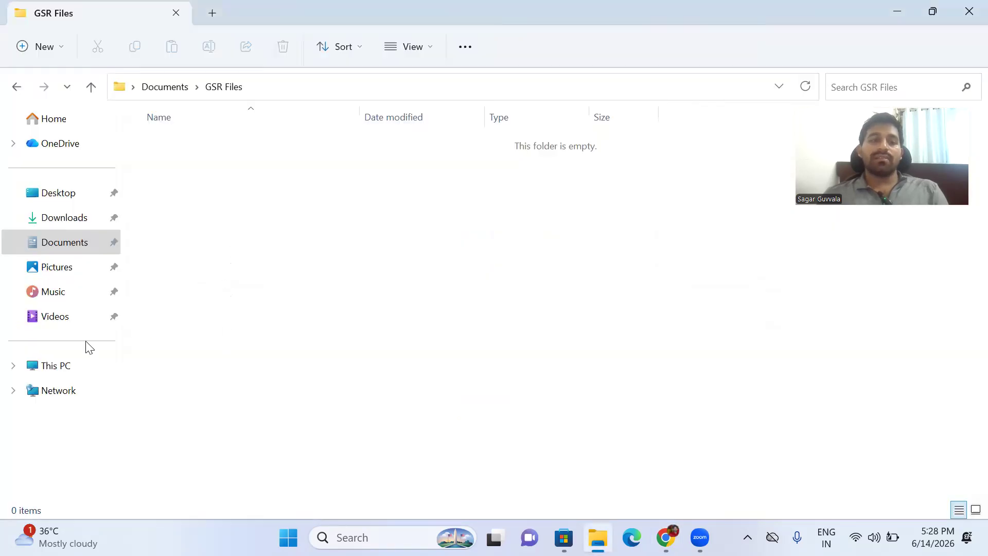
{"action": "left_click", "coordinate": [57, 365]}
{"action": "right_click", "coordinate": [320, 344]}
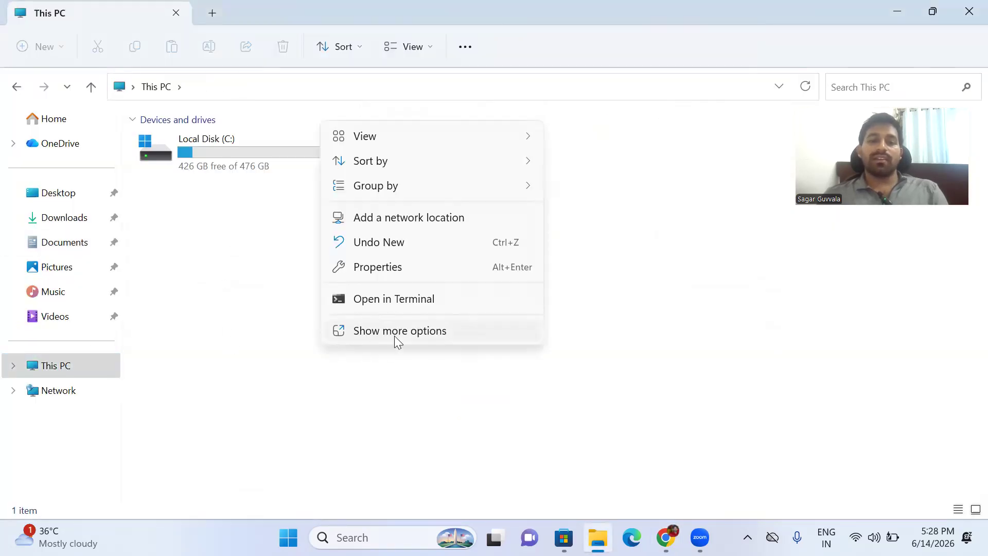
{"action": "left_click", "coordinate": [572, 318]}
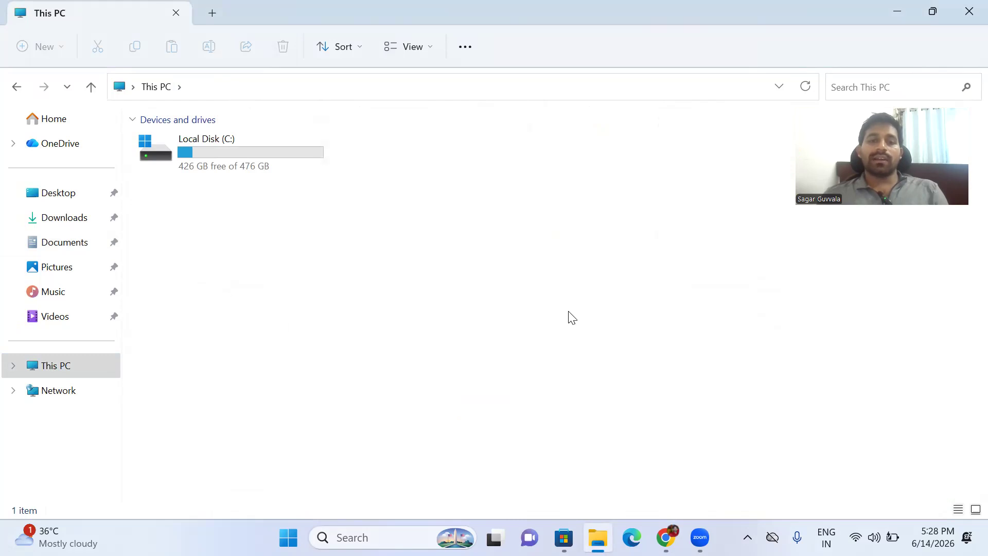
{"action": "right_click", "coordinate": [480, 326]}
{"action": "left_click", "coordinate": [525, 339]}
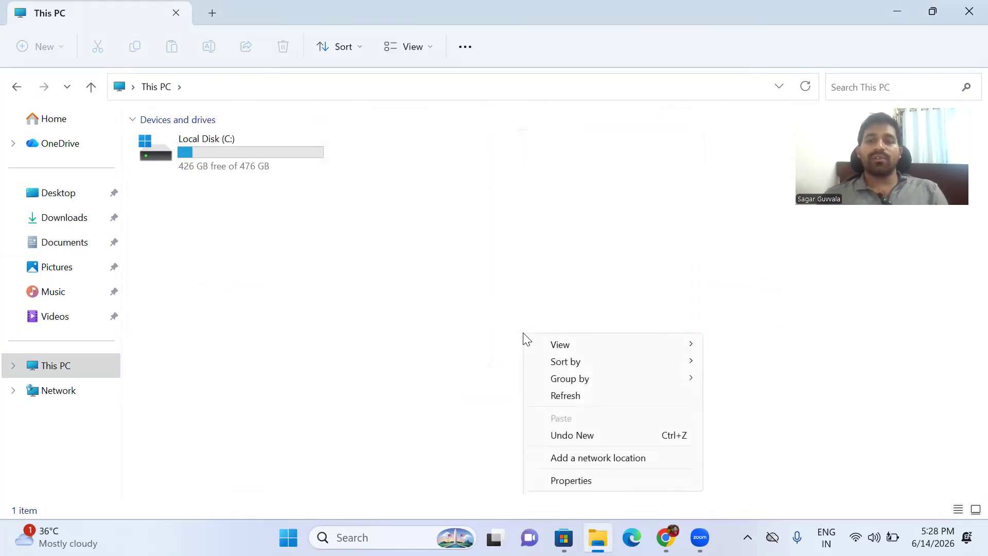
{"action": "left_click", "coordinate": [575, 480]}
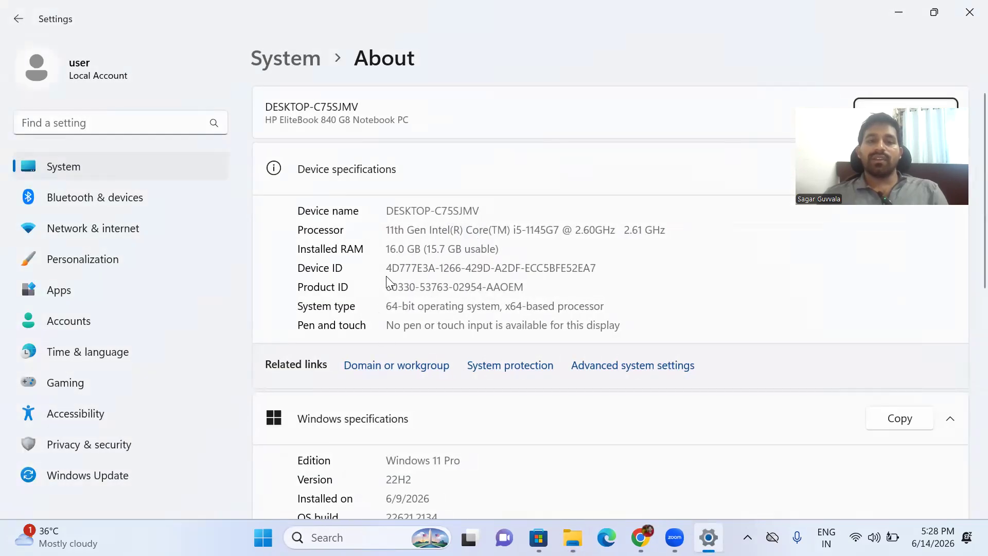
Check the system type in the device specifications and return to the Git download page in Chrome
{"action": "left_click_drag", "start_coordinate": [391, 309], "coordinate": [616, 309]}
{"action": "left_click", "coordinate": [523, 323]}
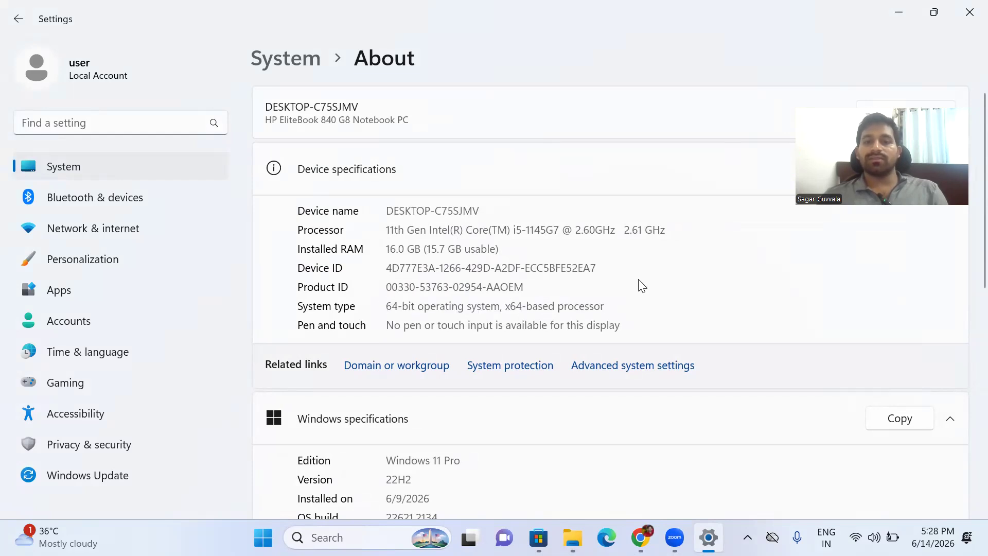
{"action": "left_click", "coordinate": [898, 11]}
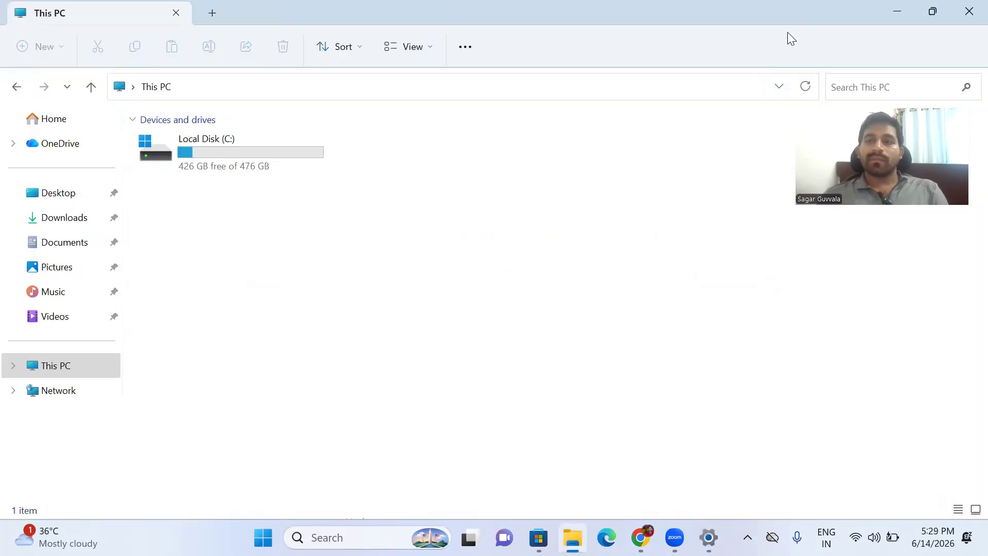
{"action": "left_click", "coordinate": [902, 15]}
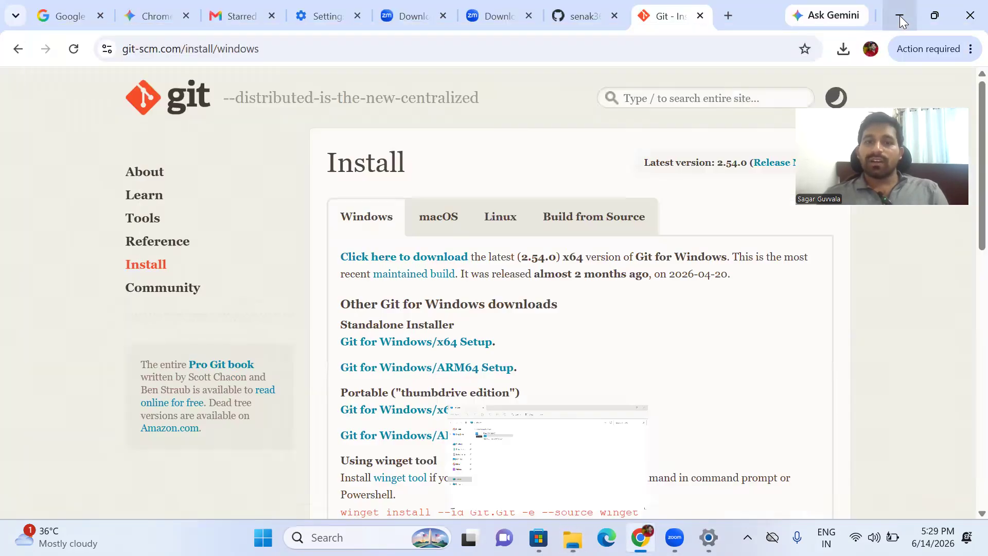
Download the Git for Windows/x64 Setup installer and show the finished file in its folder
{"action": "left_click", "coordinate": [463, 343]}
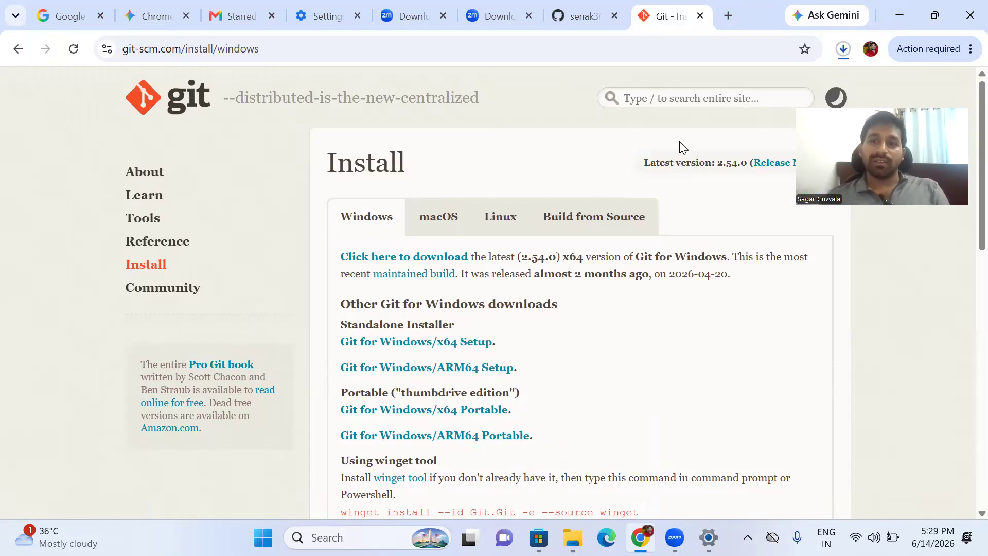
{"action": "left_click_drag", "start_coordinate": [869, 274], "coordinate": [881, 330]}
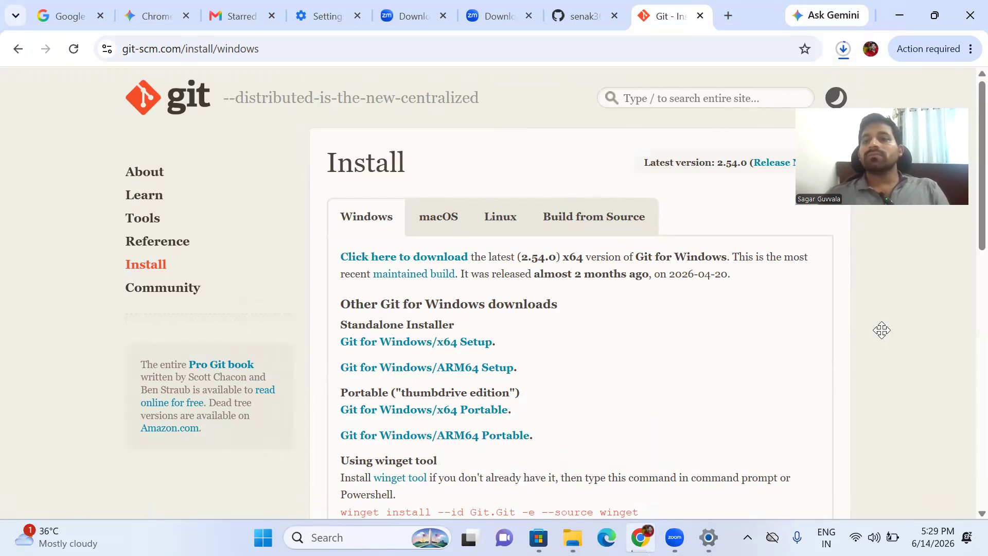
{"action": "left_click", "coordinate": [840, 51]}
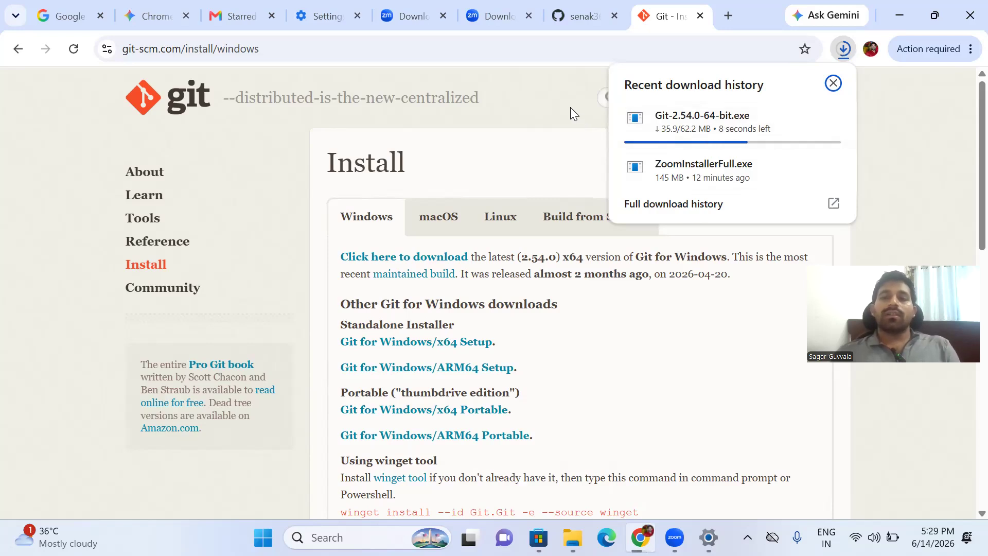
{"action": "mouse_move", "coordinate": [690, 105]}
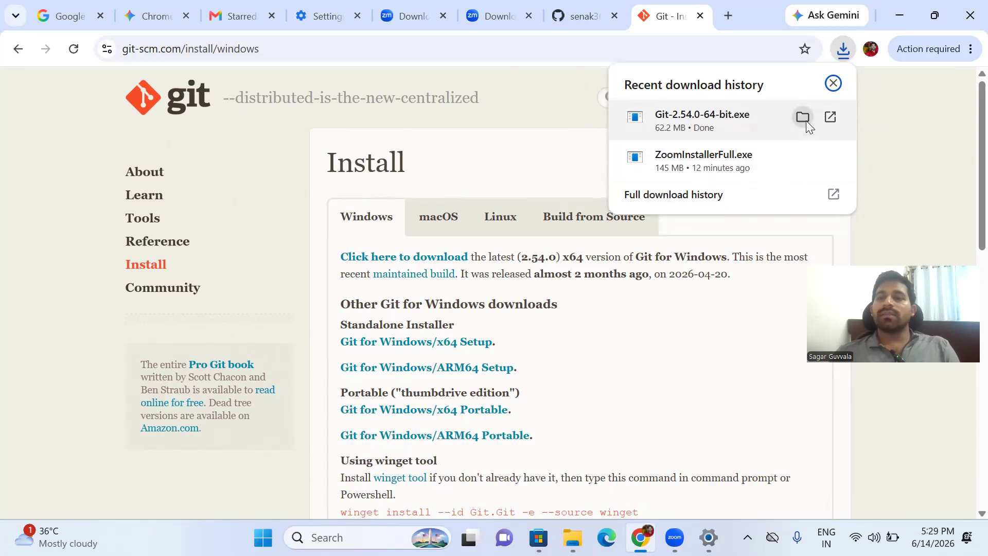
{"action": "left_click", "coordinate": [805, 119]}
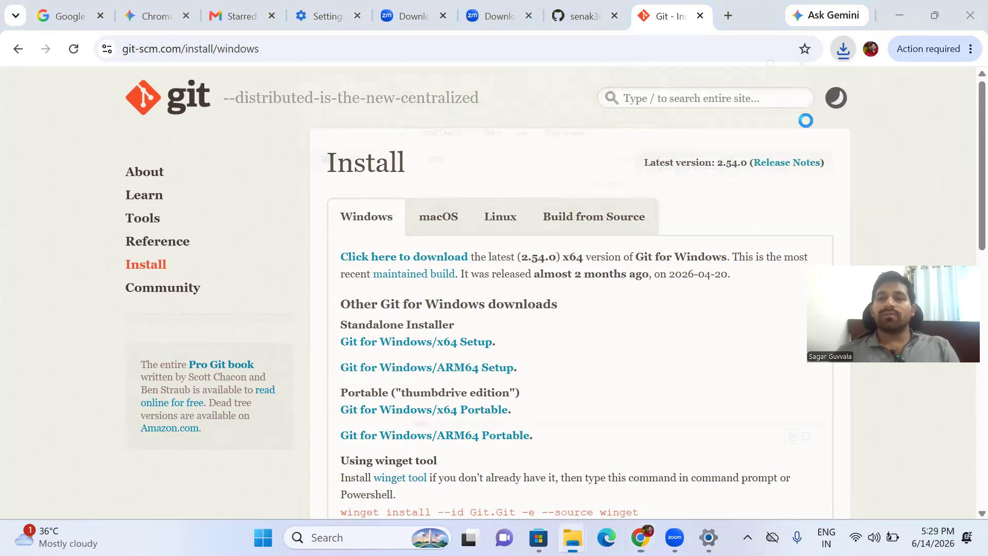
{"action": "left_click", "coordinate": [807, 32]}
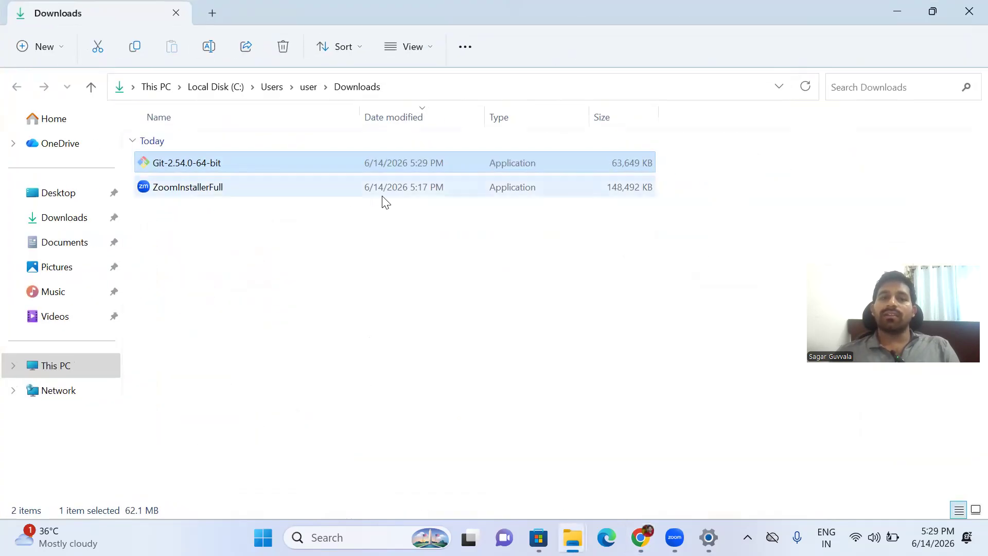
Run the Git-2.54.0-64-bit installer as administrator and proceed past the license information
{"action": "right_click", "coordinate": [216, 166]}
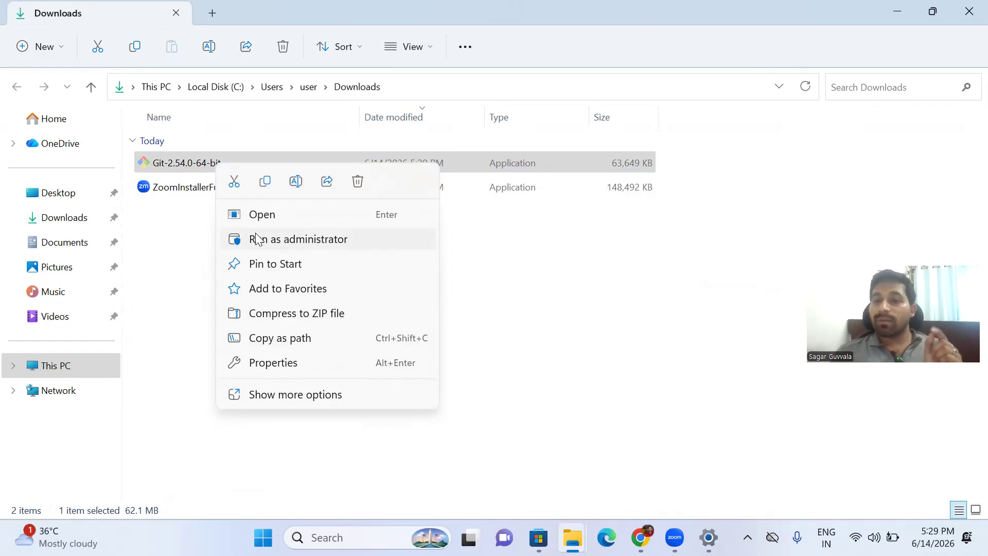
{"action": "left_click", "coordinate": [297, 240]}
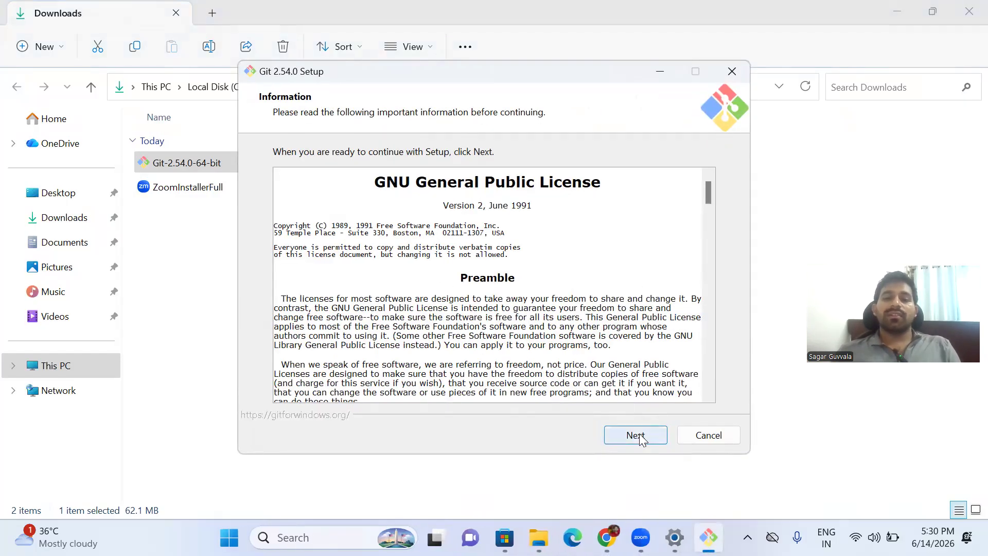
{"action": "left_click", "coordinate": [636, 435]}
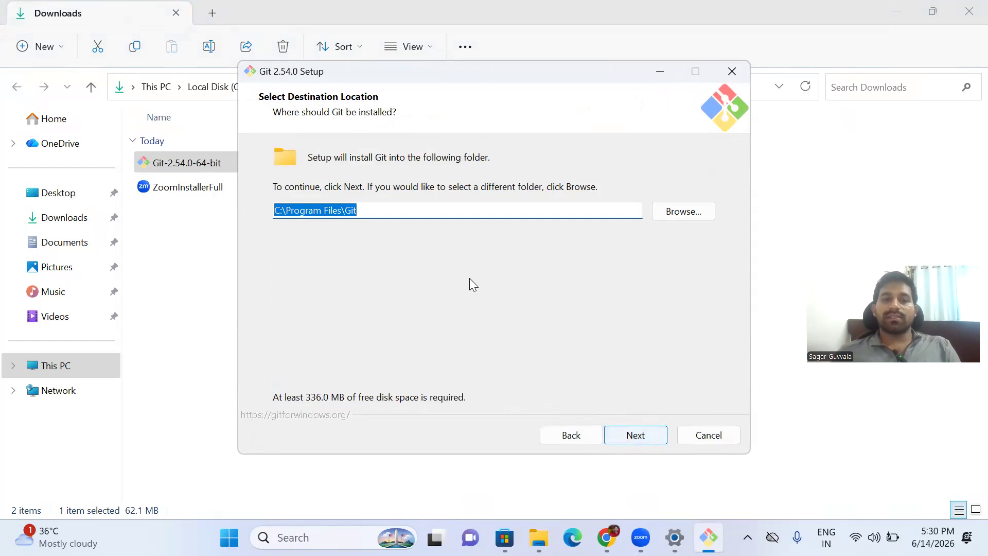
Keep C:\Program Files\Git as the installation destination and continue to the component selection
{"action": "left_click", "coordinate": [382, 212]}
{"action": "left_click_drag", "start_coordinate": [285, 211], "coordinate": [360, 209]}
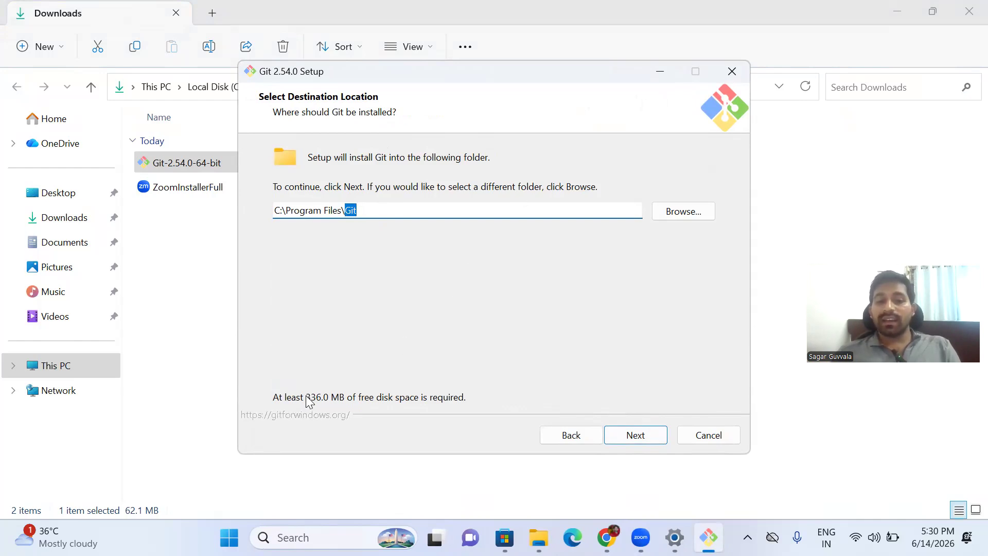
{"action": "left_click", "coordinate": [637, 437]}
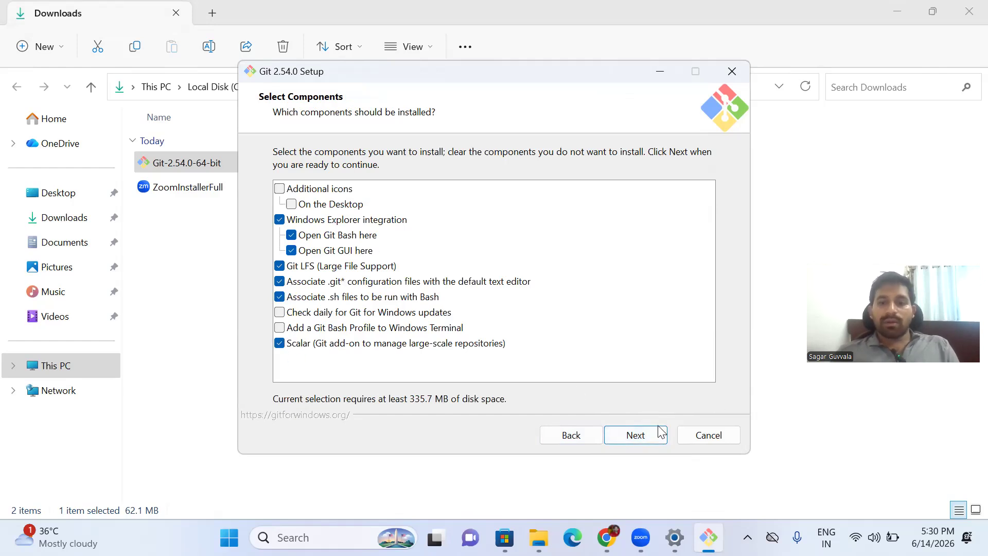
Accept the default components, the Git Start Menu folder and the default editor choice
{"action": "left_click", "coordinate": [648, 429]}
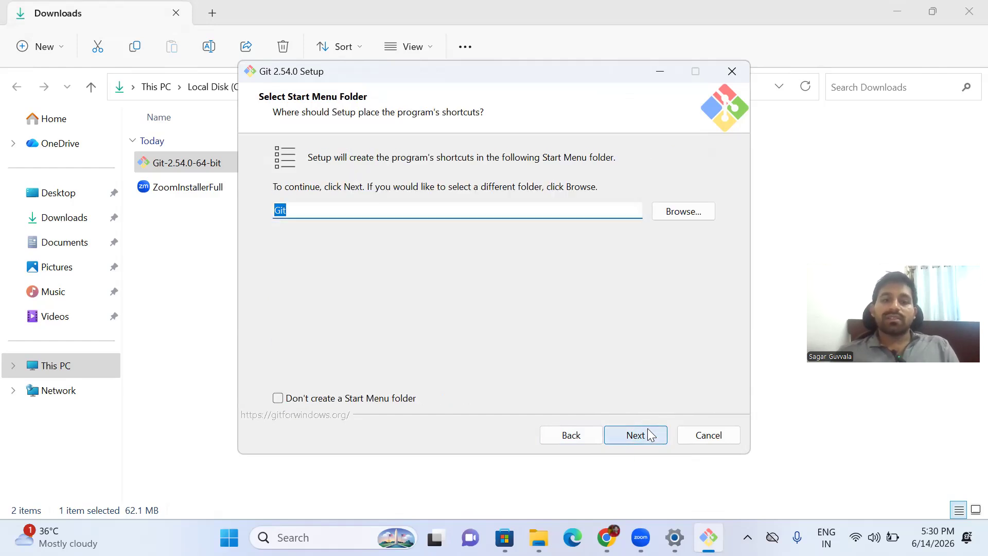
{"action": "left_click", "coordinate": [650, 435]}
{"action": "left_click", "coordinate": [650, 435]}
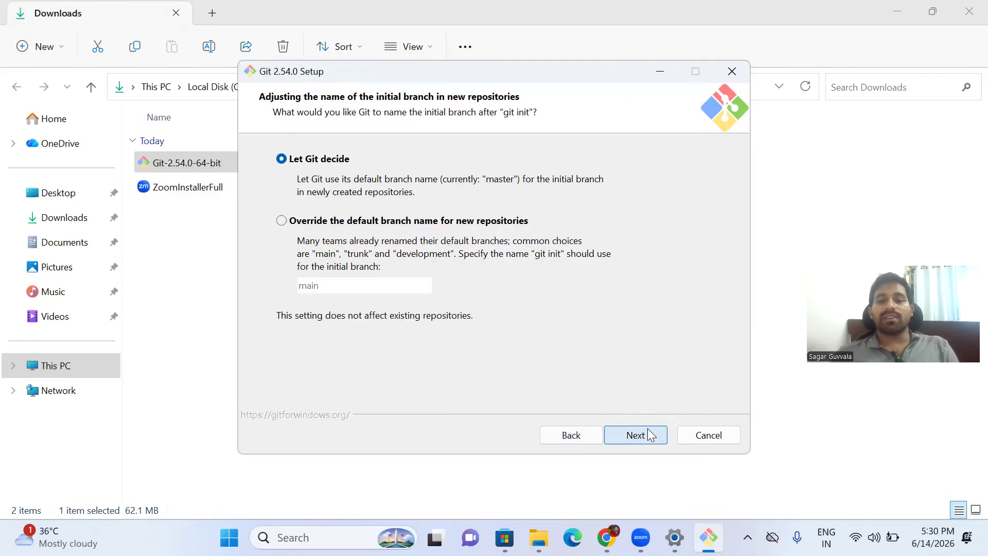
Let Git decide the initial branch name and use bundled OpenSSH, keeping the defaults up to the line ending settings
{"action": "left_click", "coordinate": [648, 429]}
{"action": "left_click", "coordinate": [648, 429]}
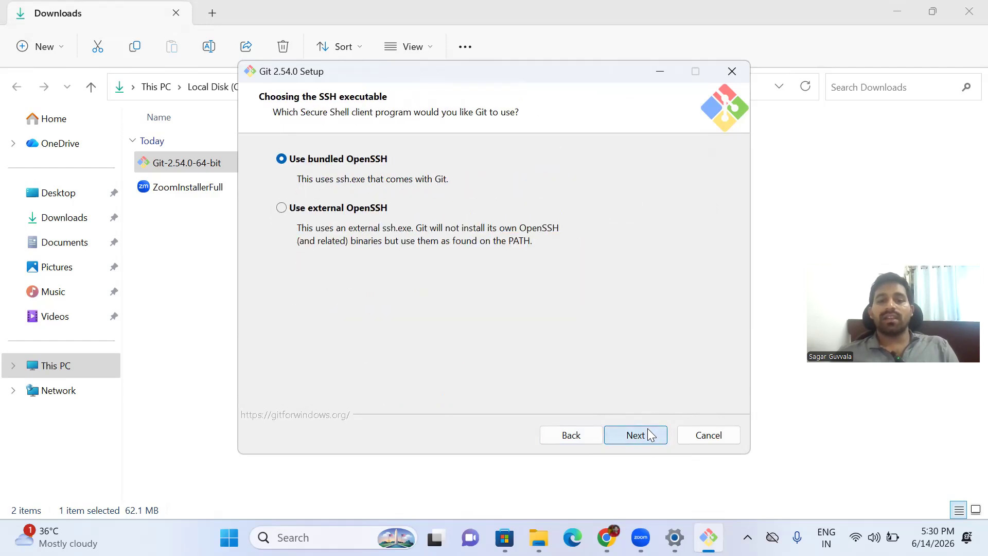
{"action": "left_click", "coordinate": [648, 435]}
{"action": "left_click", "coordinate": [648, 436]}
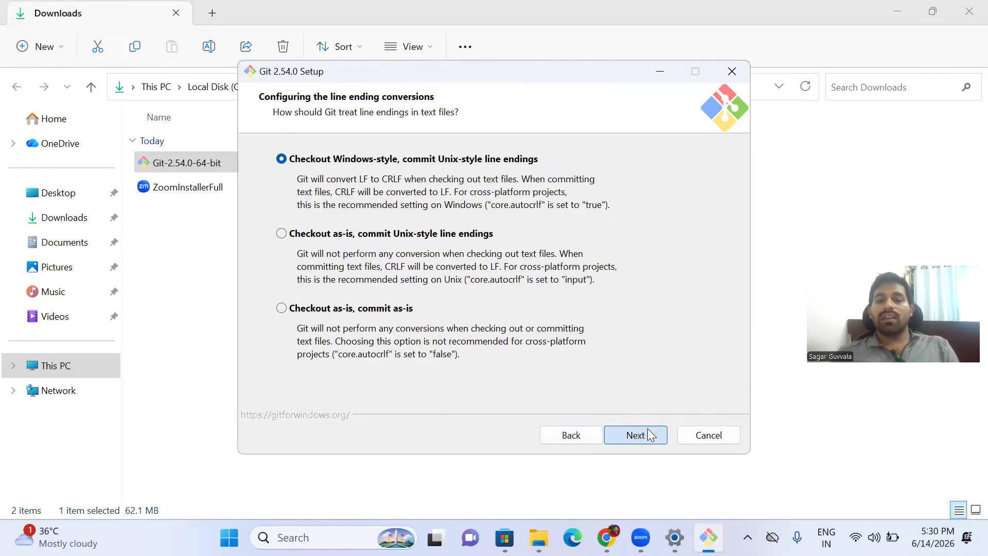
Keep Windows-style checkout with Unix-style commits, MinTTY, Git Credential Manager and the other defaults, and install Git
{"action": "left_click", "coordinate": [648, 429]}
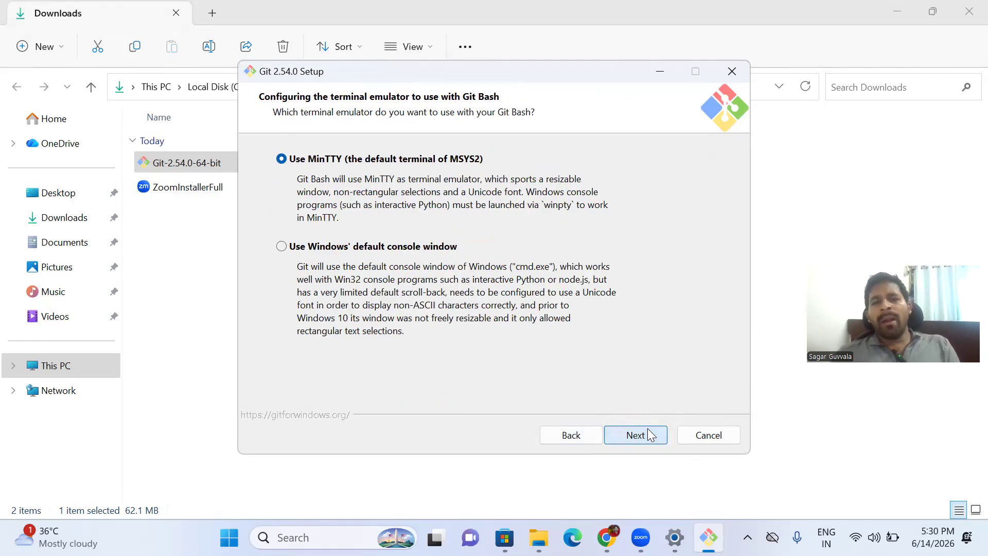
{"action": "left_click", "coordinate": [648, 428]}
{"action": "left_click", "coordinate": [650, 435]}
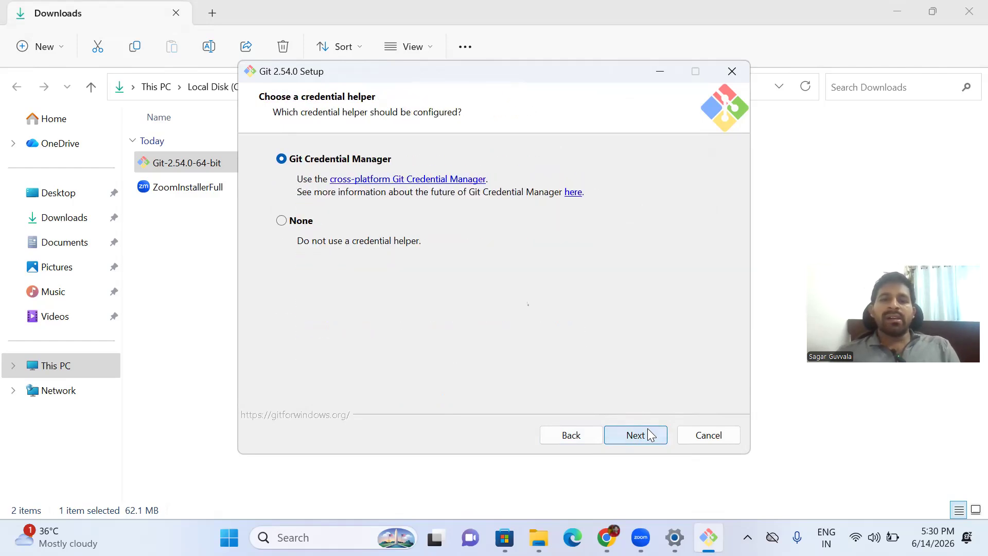
{"action": "left_click", "coordinate": [648, 429]}
{"action": "left_click", "coordinate": [645, 432]}
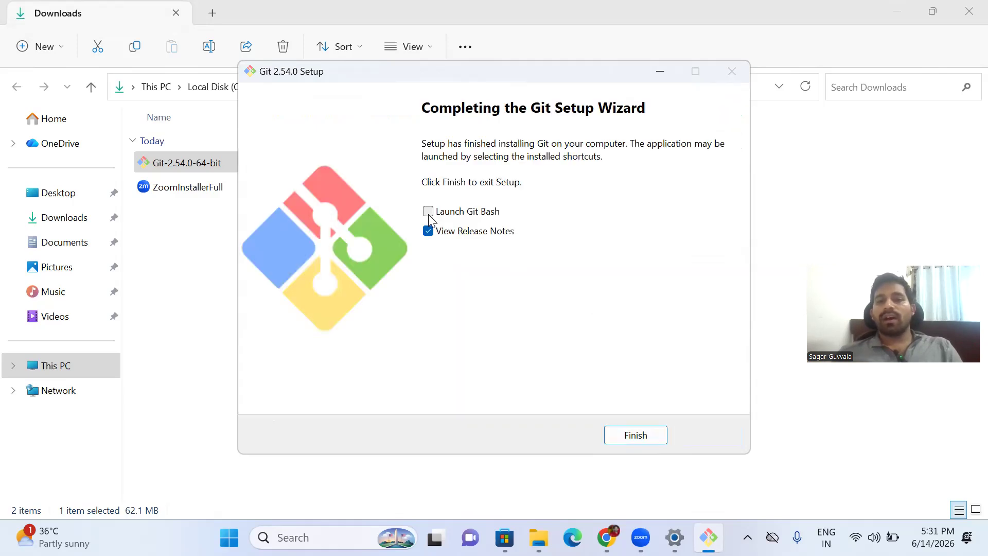
Finish the Git setup without launching Git Bash and close the release notes page
{"action": "left_click", "coordinate": [645, 435]}
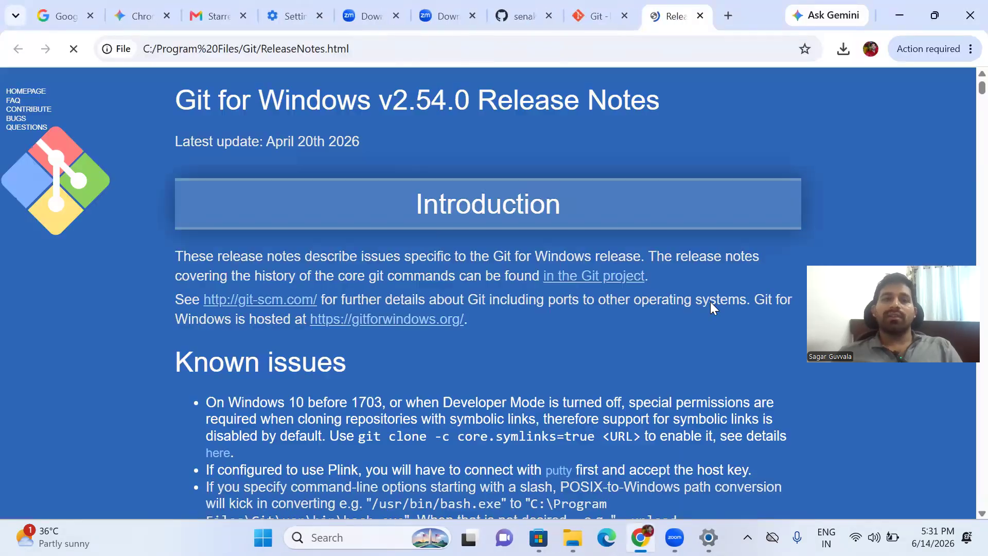
{"action": "left_click", "coordinate": [701, 16]}
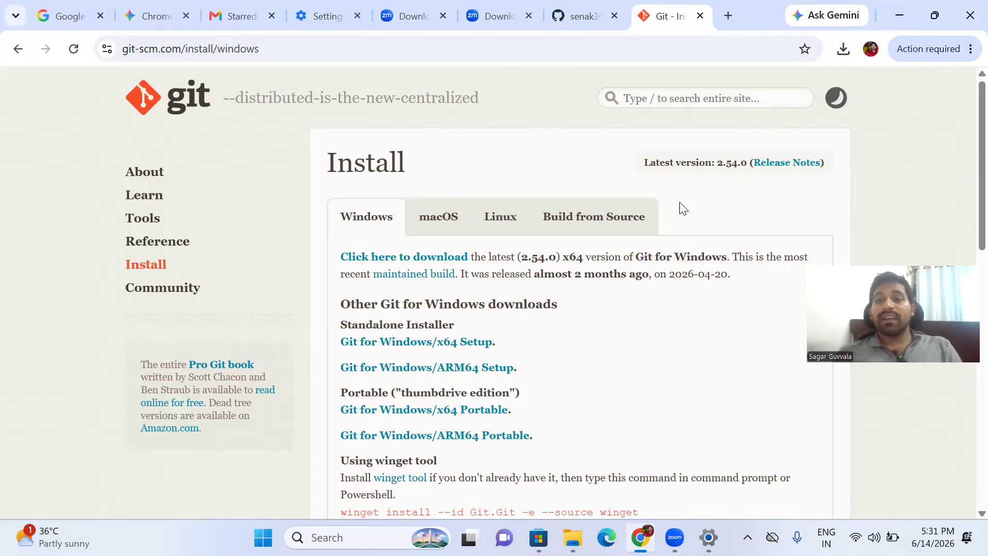
Search the web for "senak 360 youtube" in a new tab and open the Senak 360 Telugu YouTube channel
{"action": "left_click", "coordinate": [726, 21]}
{"action": "type", "text": "senak 3"}
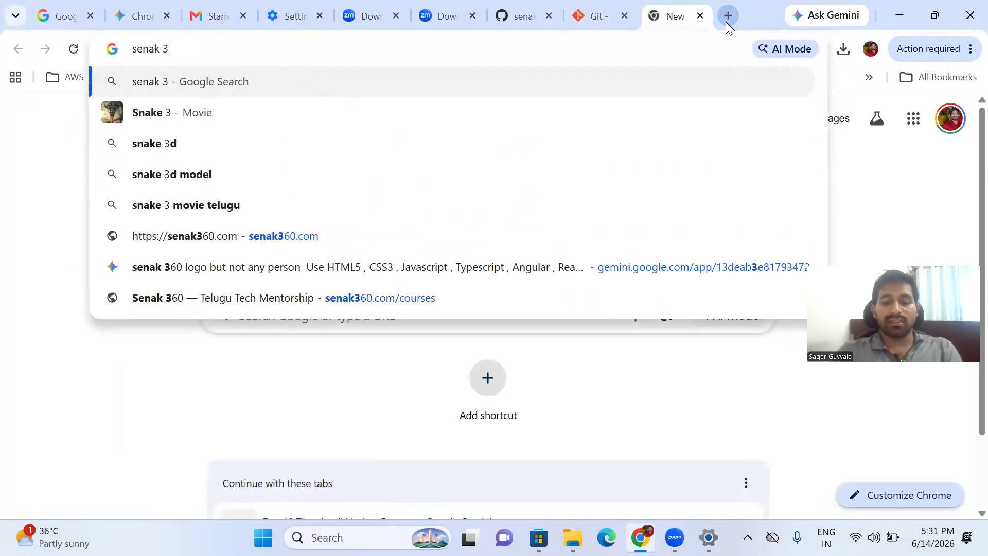
{"action": "type", "text": "60 youtube"}
{"action": "key", "text": "Return"}
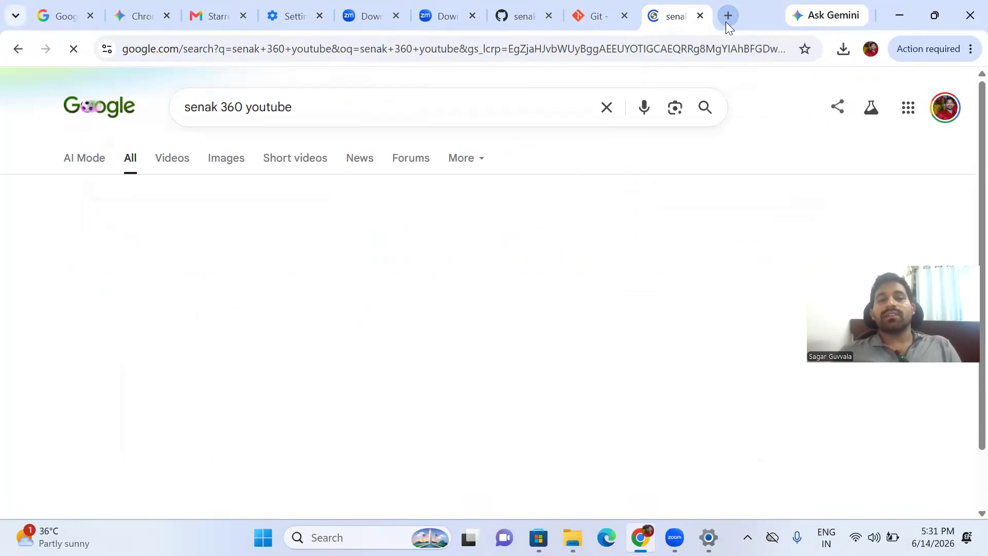
{"action": "left_click", "coordinate": [195, 244]}
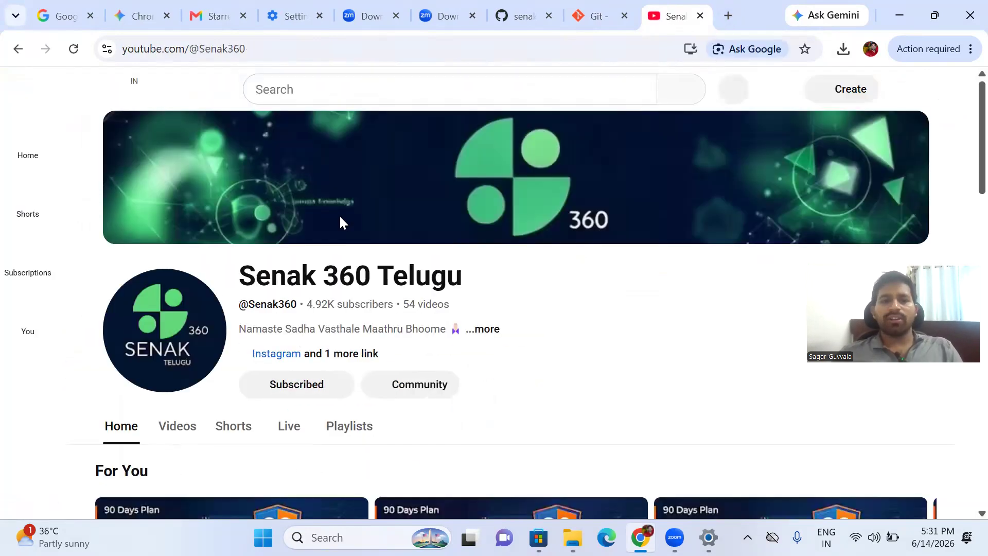
Open the 90 Days Free MEAN STACK playlist from the channel's playlists and look through its videos
{"action": "scroll", "coordinate": [666, 288], "scroll_direction": "down", "scroll_amount": 4}
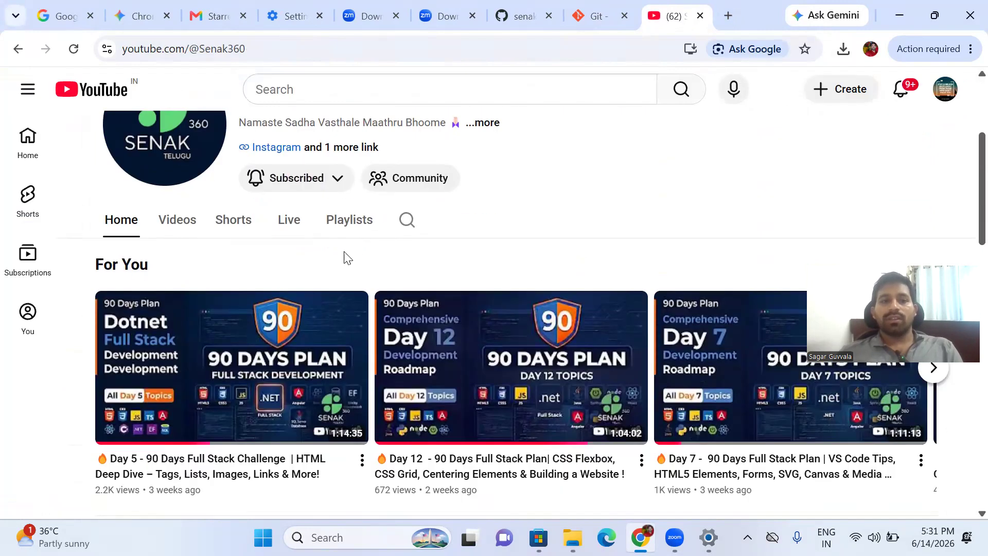
{"action": "scroll", "coordinate": [187, 226], "scroll_direction": "down", "scroll_amount": 1}
{"action": "left_click", "coordinate": [351, 178]}
{"action": "scroll", "coordinate": [467, 245], "scroll_direction": "down", "scroll_amount": 4}
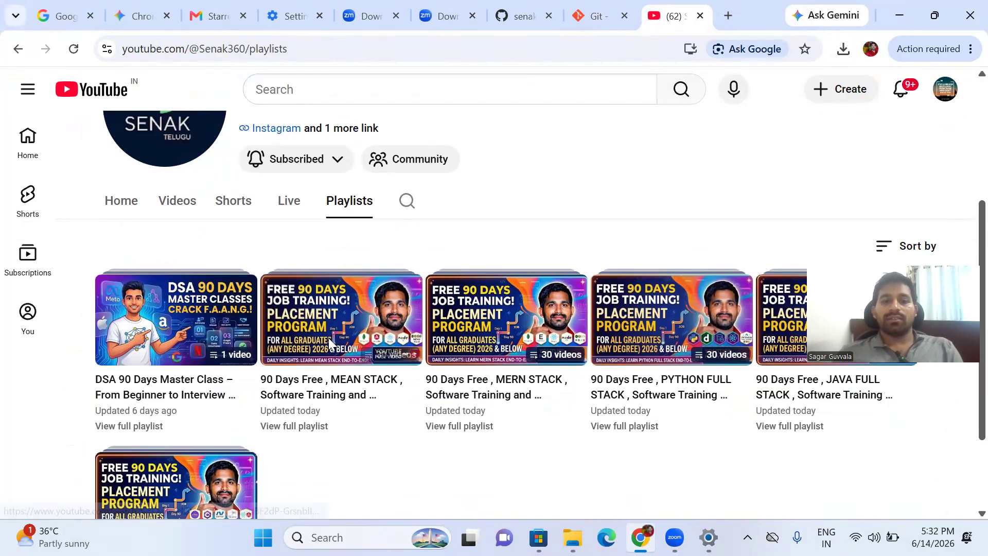
{"action": "left_click", "coordinate": [329, 338]}
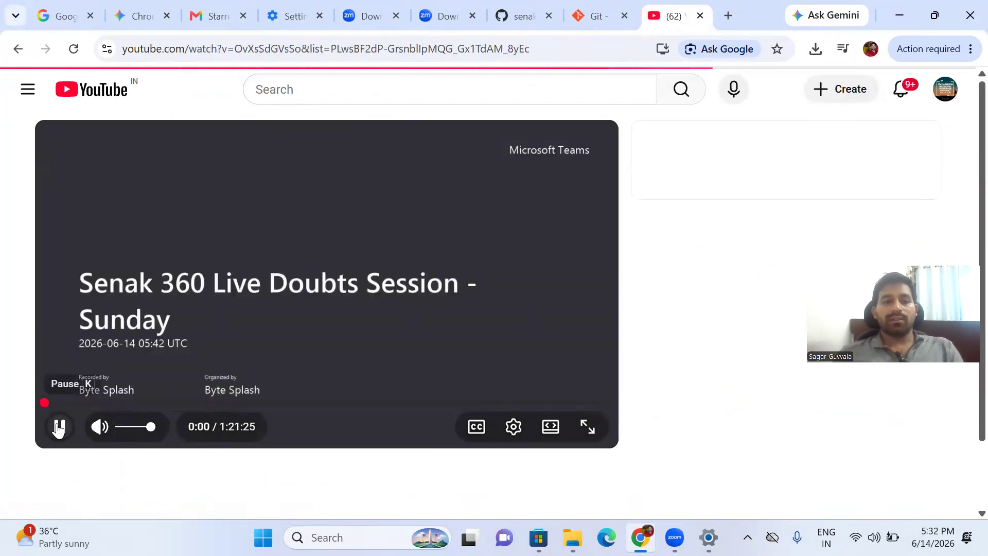
{"action": "left_click_drag", "start_coordinate": [892, 321], "coordinate": [245, 475]}
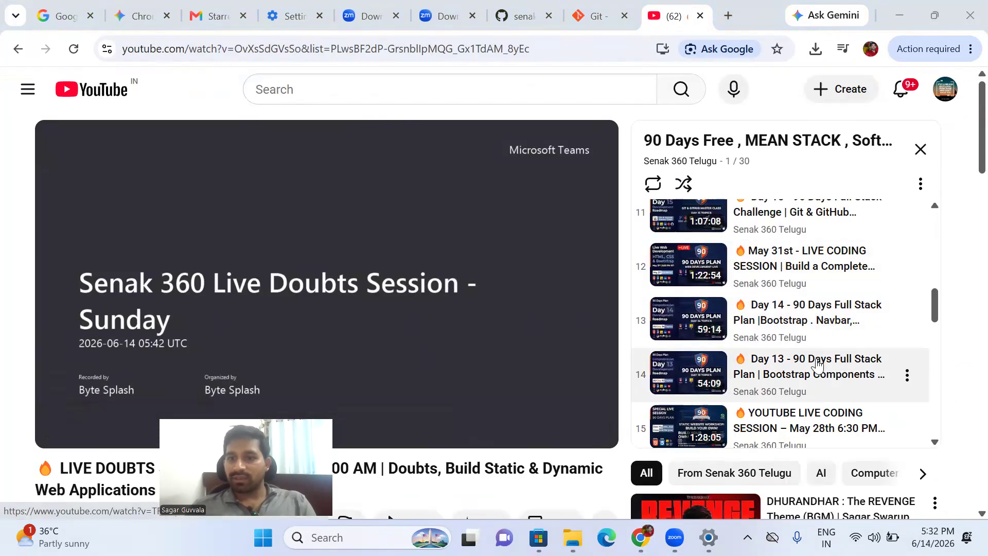
{"action": "scroll", "coordinate": [826, 329], "scroll_direction": "down", "scroll_amount": 3}
{"action": "scroll", "coordinate": [825, 341], "scroll_direction": "up", "scroll_amount": 14}
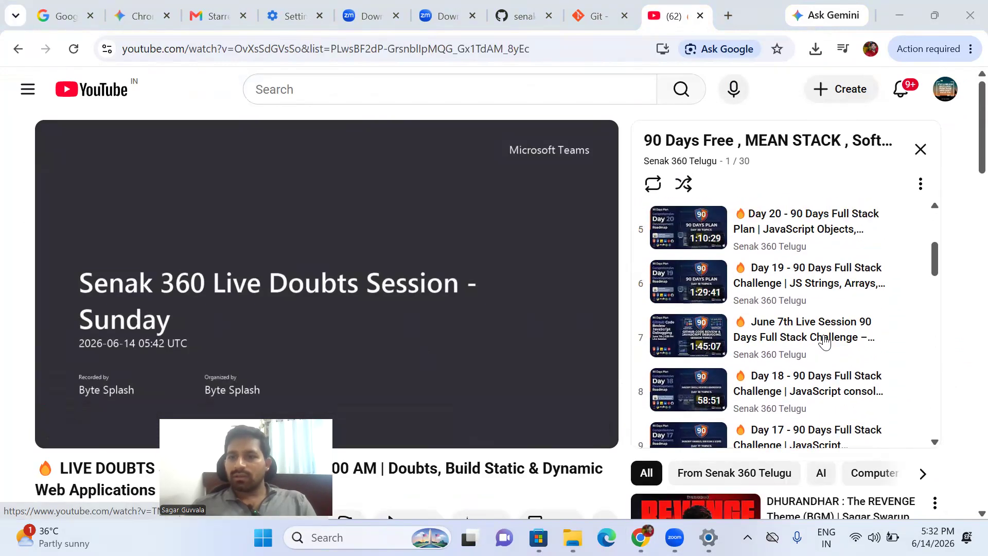
Search YouTube for "Senak 360 Git and Github" and close the miniplayer over the results
{"action": "left_click", "coordinate": [331, 91]}
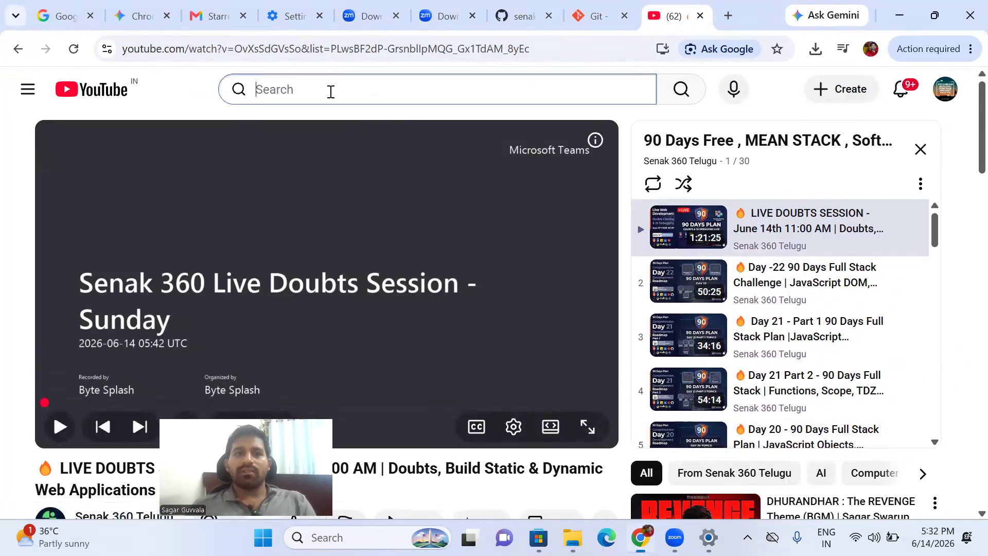
{"action": "type", "text": "Senak 360 Git"}
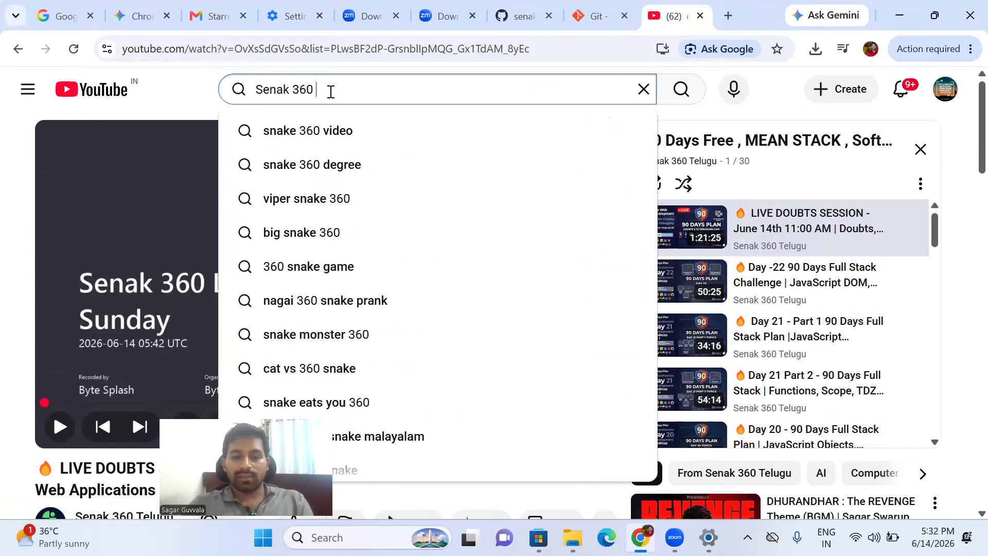
{"action": "type", "text": " and Github"}
{"action": "key", "text": "Return"}
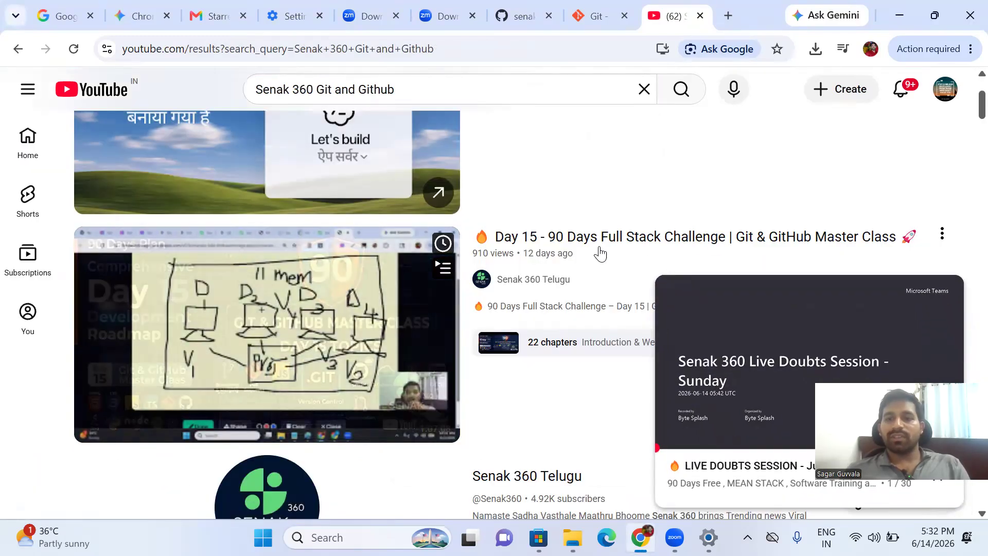
{"action": "left_click", "coordinate": [947, 291]}
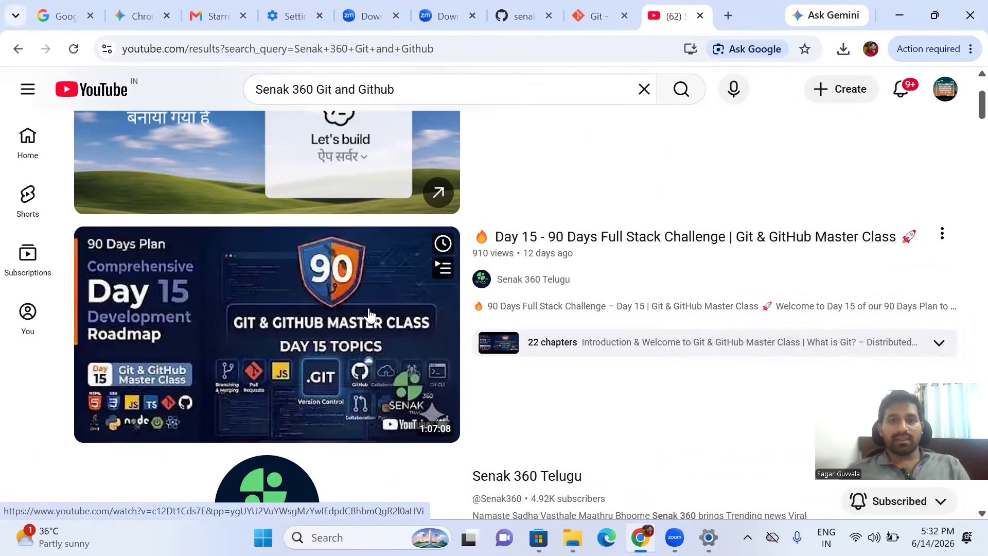
Open the Day 15 Git & GitHub Master Class video and skip ahead past its middle
{"action": "left_click_drag", "start_coordinate": [316, 89], "coordinate": [420, 89]}
{"action": "left_click", "coordinate": [571, 236]}
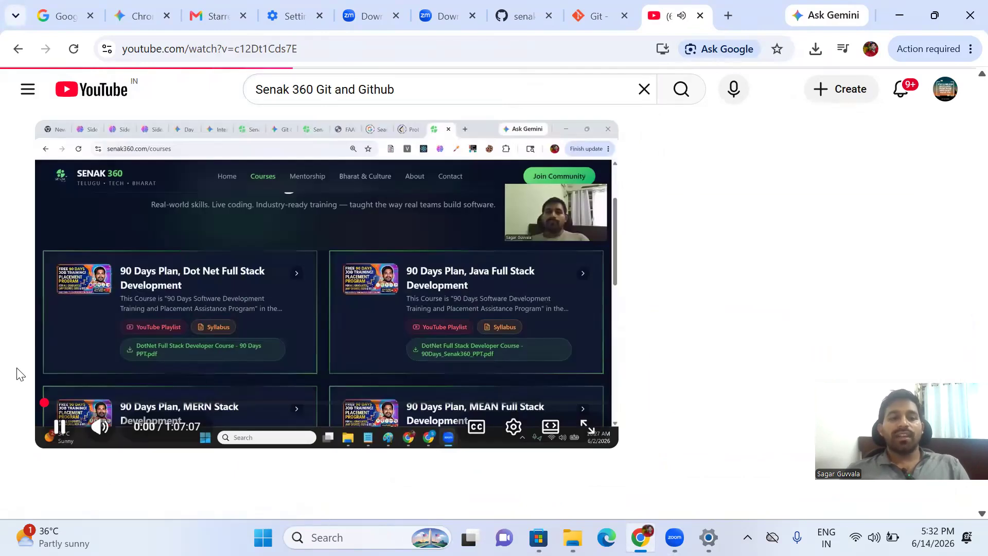
{"action": "left_click_drag", "start_coordinate": [44, 407], "coordinate": [380, 402]}
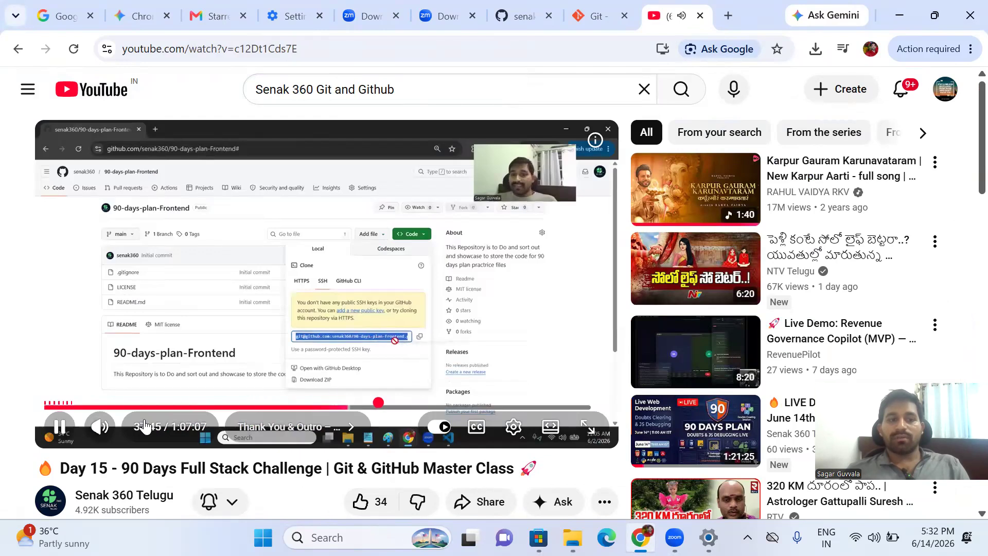